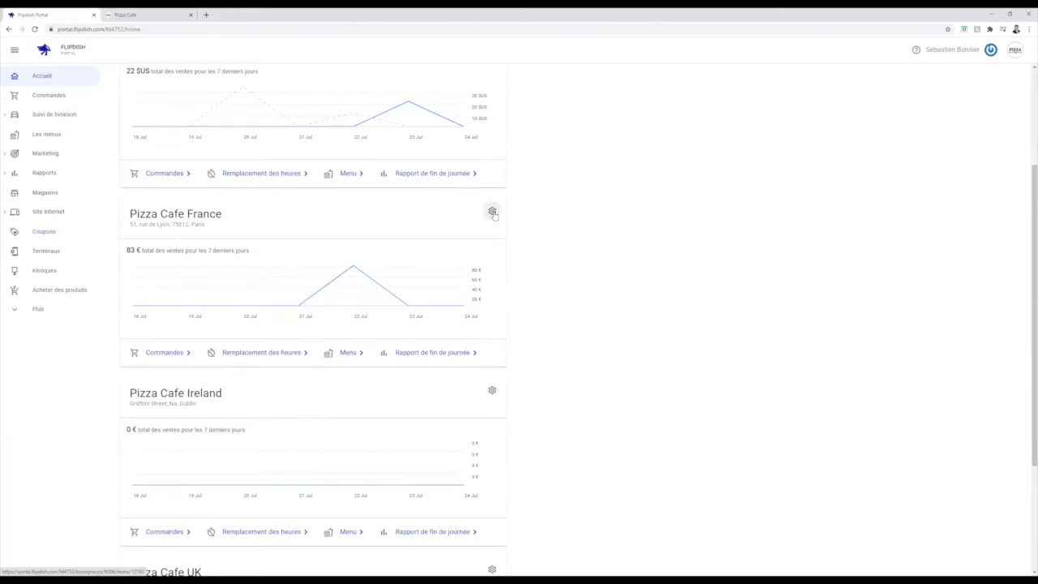
In Pizza Cafe France's delivery settings, add a circular delivery zone with a €1 minimum order and a €2 delivery fee
{"action": "left_click", "coordinate": [492, 213]}
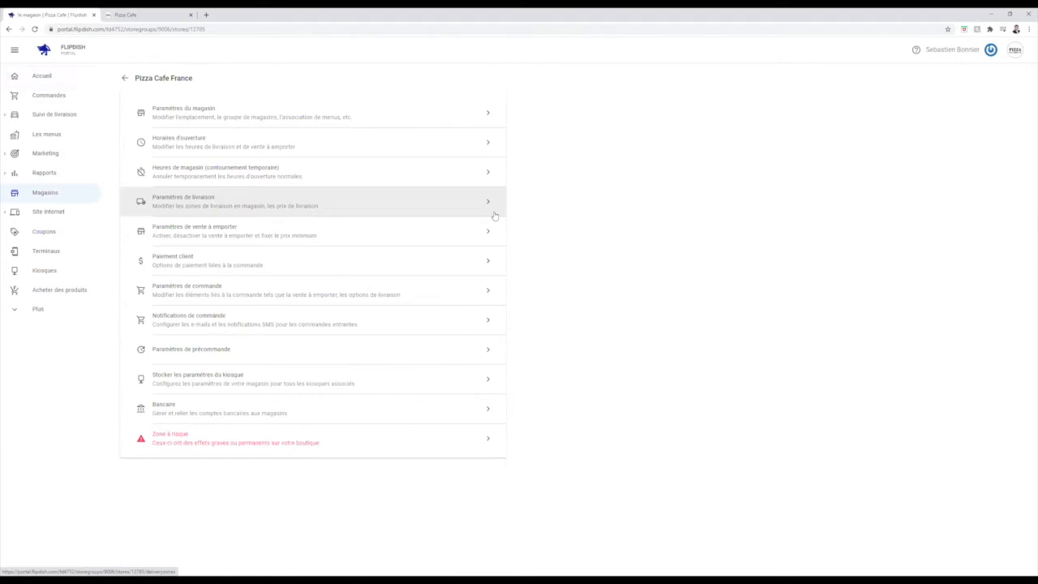
{"action": "left_click", "coordinate": [377, 214]}
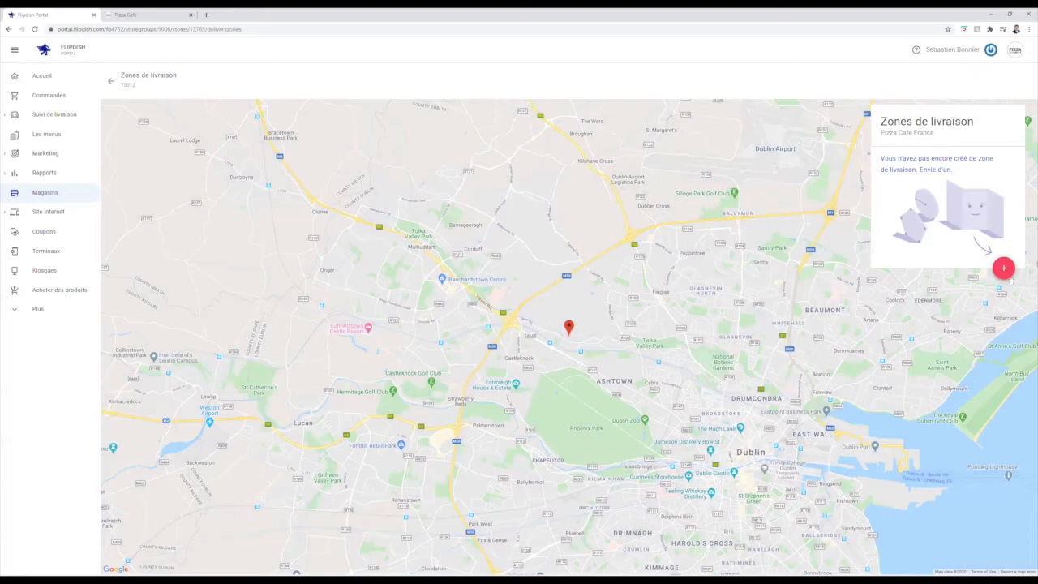
{"action": "left_click", "coordinate": [1008, 276]}
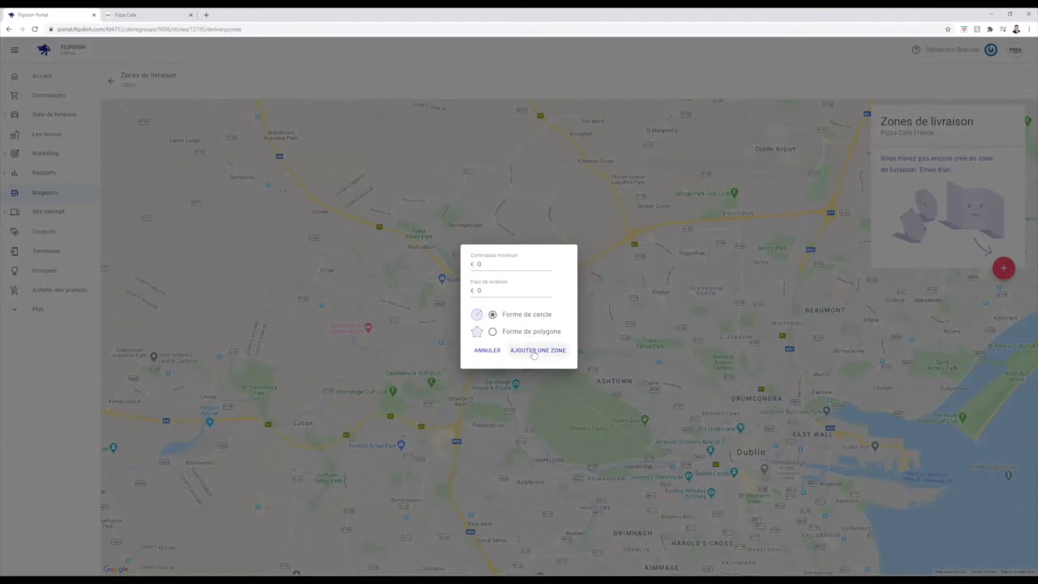
{"action": "double_click", "coordinate": [479, 264]}
{"action": "type", "text": "1"}
{"action": "key", "text": "Tab"}
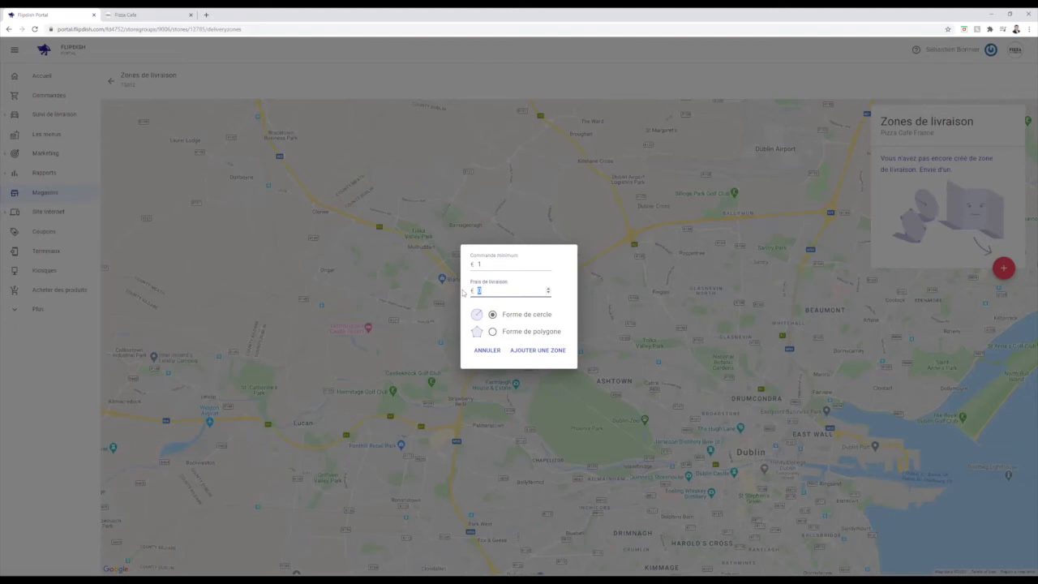
{"action": "type", "text": "2"}
{"action": "left_click", "coordinate": [536, 349]}
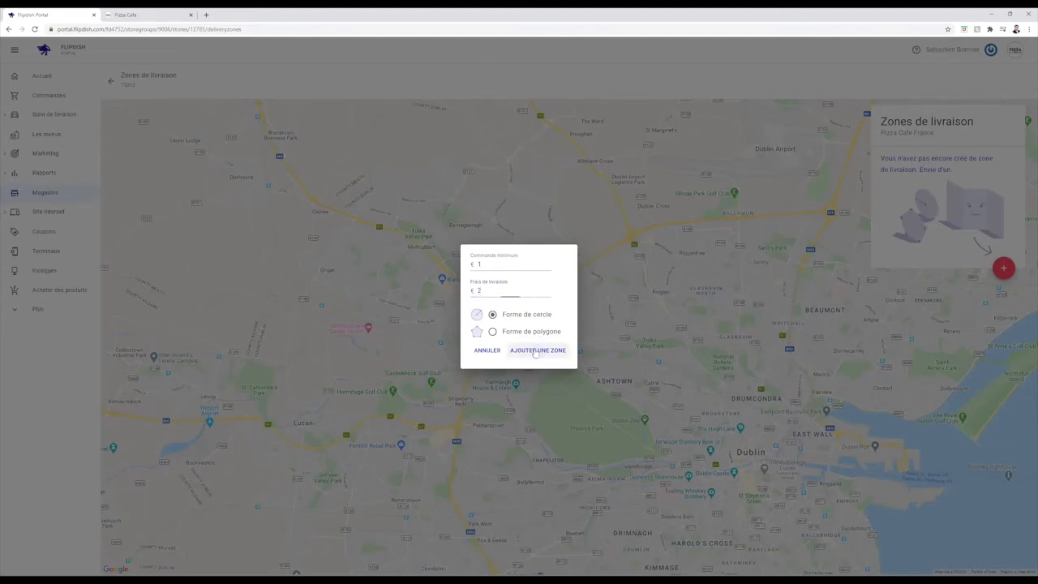
{"action": "left_click", "coordinate": [576, 348]}
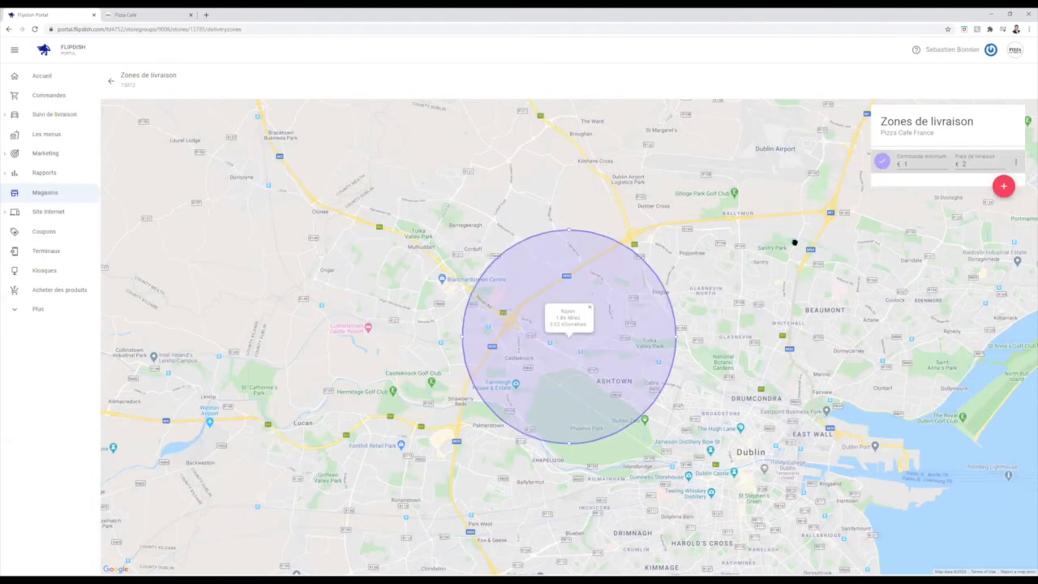
Add a second delivery zone as a polygon with a €10 minimum order and a €5 delivery fee
{"action": "left_click", "coordinate": [1003, 188]}
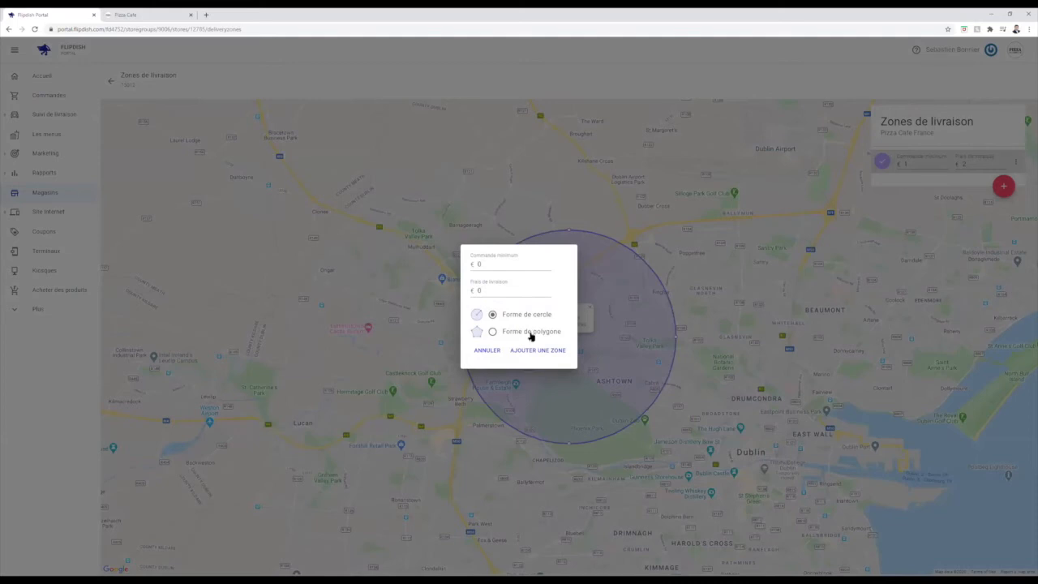
{"action": "left_click", "coordinate": [482, 264]}
{"action": "double_click", "coordinate": [472, 263]}
{"action": "type", "text": "10"}
{"action": "double_click", "coordinate": [491, 291]}
{"action": "type", "text": "5"}
{"action": "left_click", "coordinate": [535, 333]}
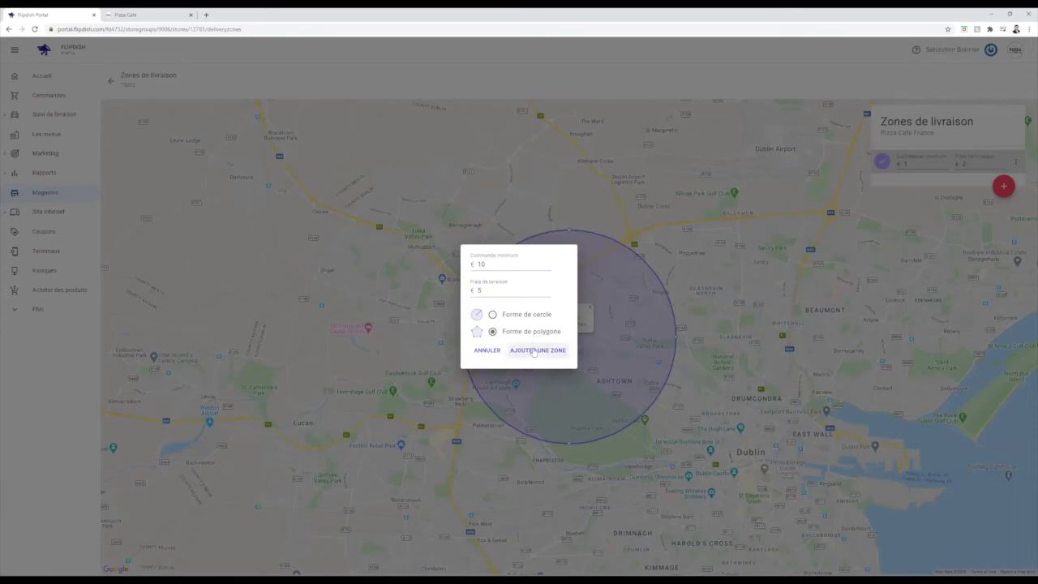
{"action": "left_click", "coordinate": [533, 350]}
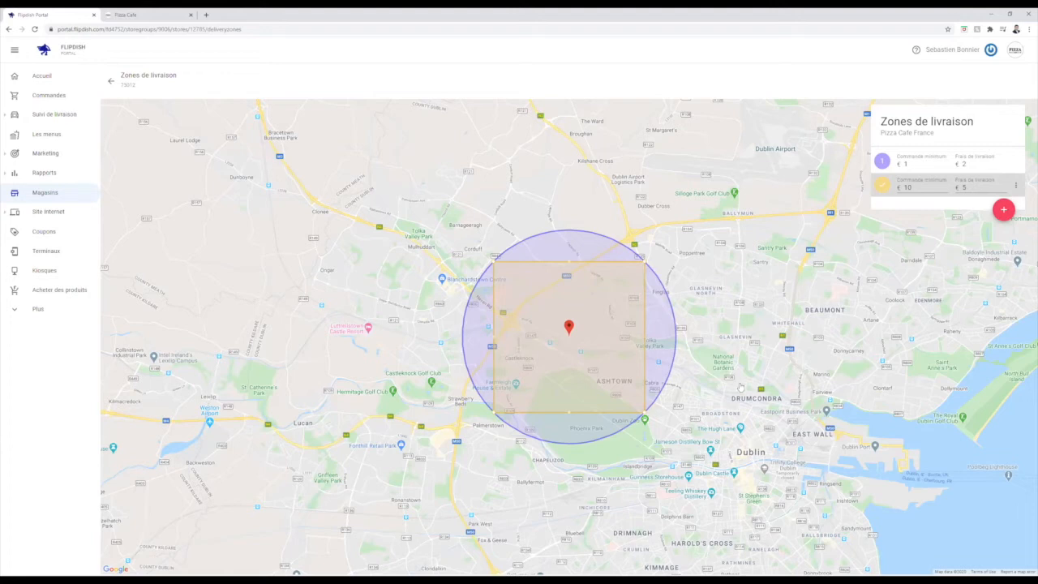
Stretch the polygon zone's eastern side toward Clontarf, St Stephen's Green and East Wall
{"action": "left_click_drag", "start_coordinate": [905, 405], "coordinate": [900, 400]}
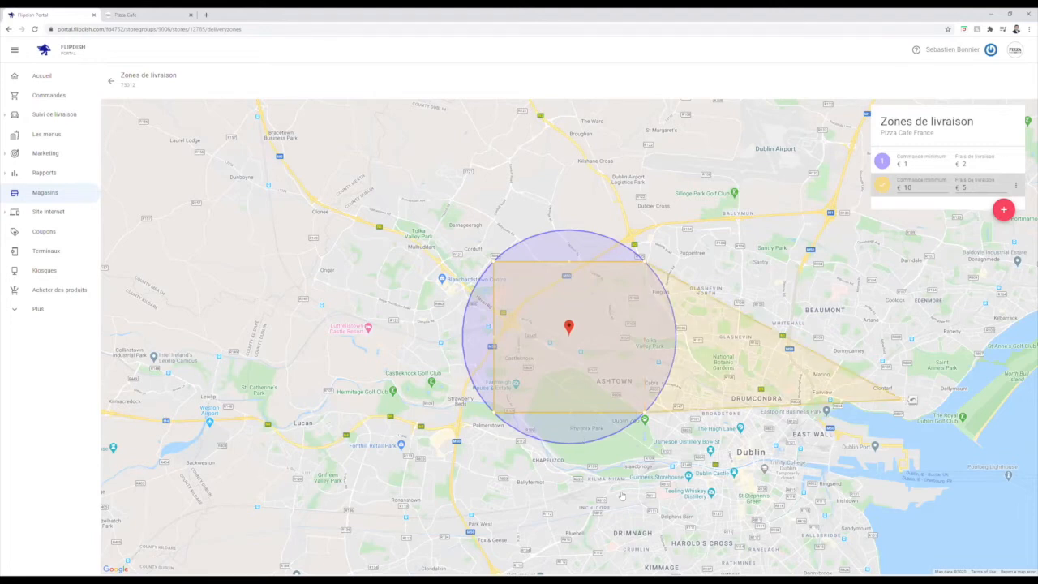
{"action": "left_click_drag", "start_coordinate": [795, 509], "coordinate": [791, 500]}
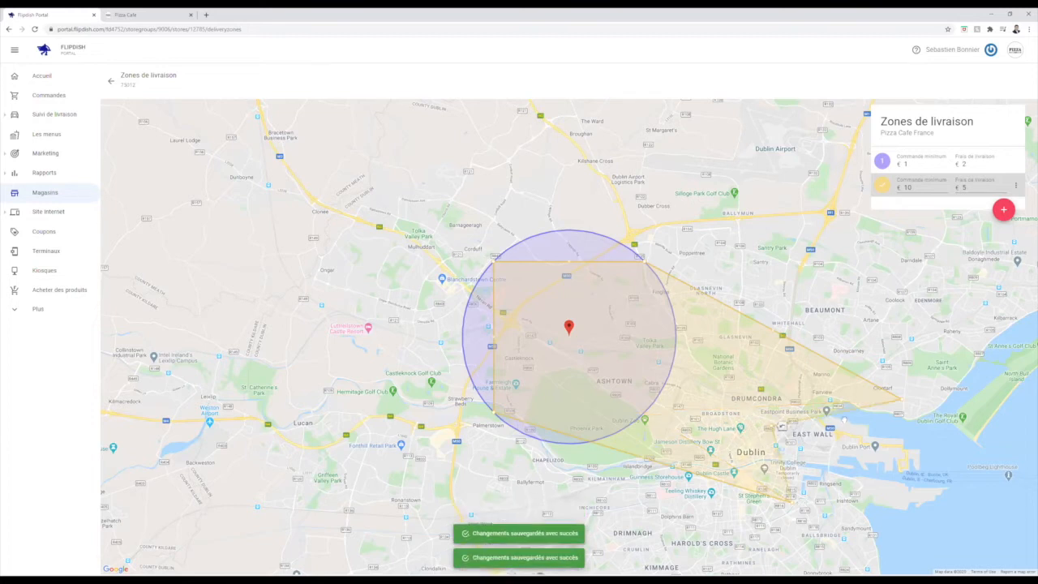
{"action": "left_click_drag", "start_coordinate": [839, 416], "coordinate": [834, 430]}
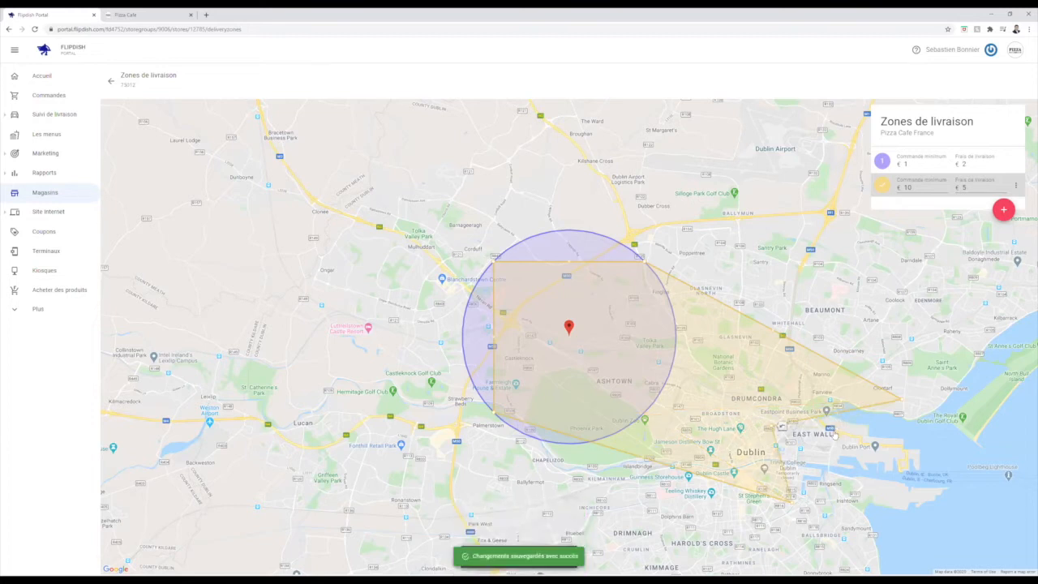
Enlarge the circular delivery zone to a radius of about 4.24 km
{"action": "left_click", "coordinate": [586, 238]}
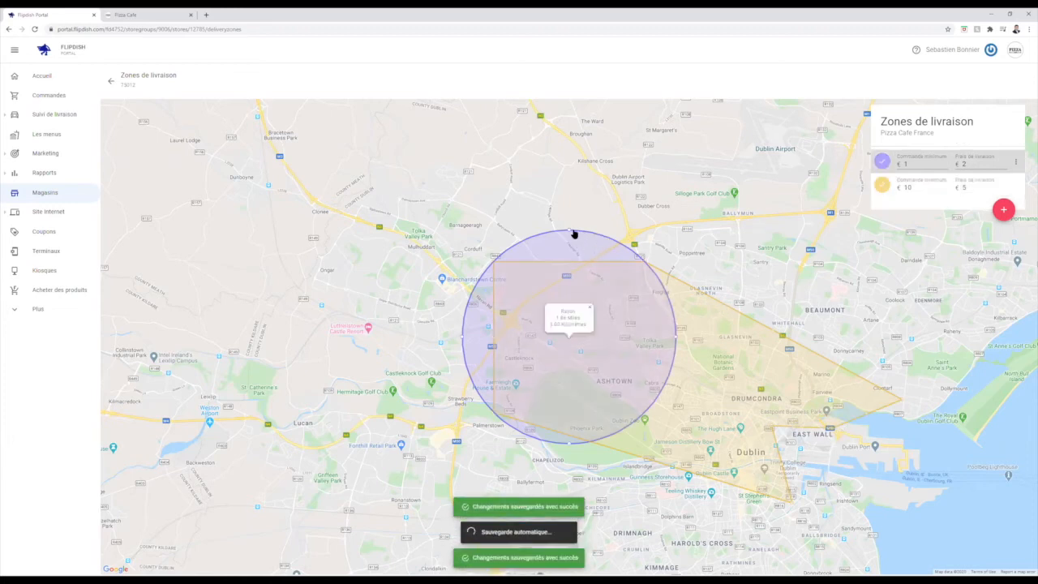
{"action": "left_click_drag", "start_coordinate": [569, 232], "coordinate": [571, 186]}
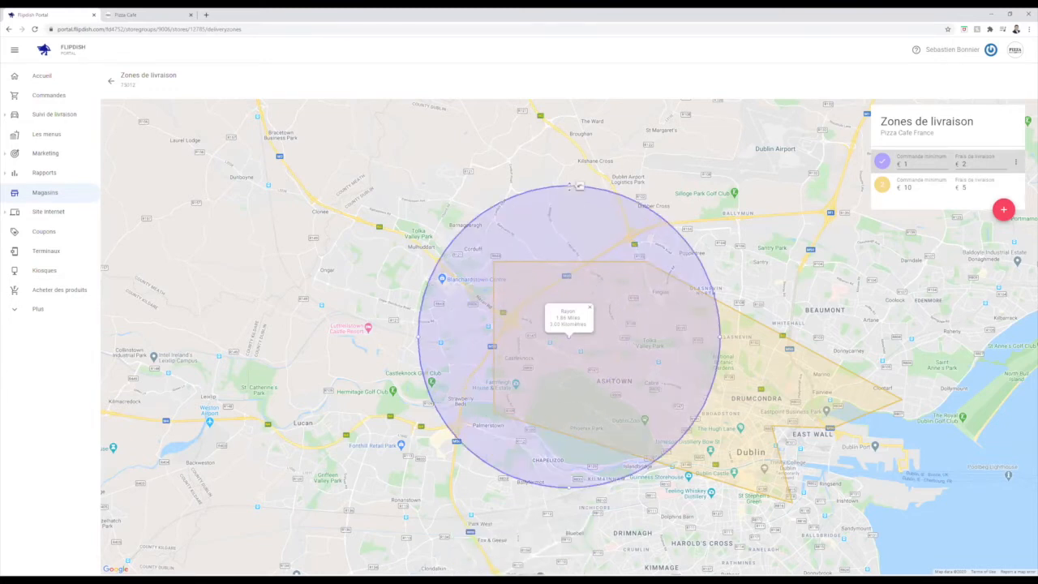
{"action": "left_click", "coordinate": [908, 164]}
Reshape the polygon zone by extending it to Beaumont and Bluebell and pulling its northwest corner inward
{"action": "left_click", "coordinate": [757, 326]}
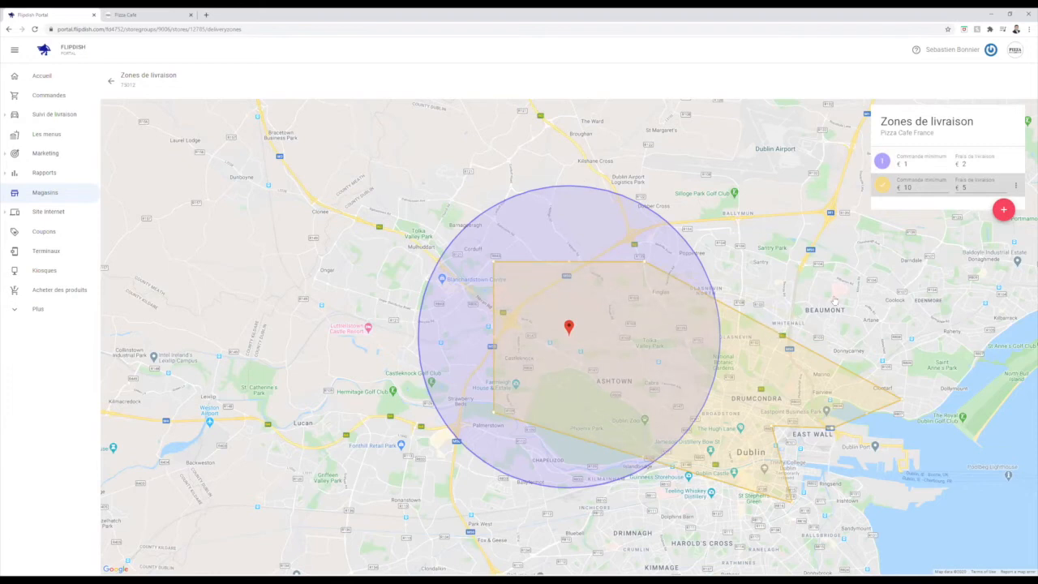
{"action": "left_click_drag", "start_coordinate": [858, 289], "coordinate": [859, 288]}
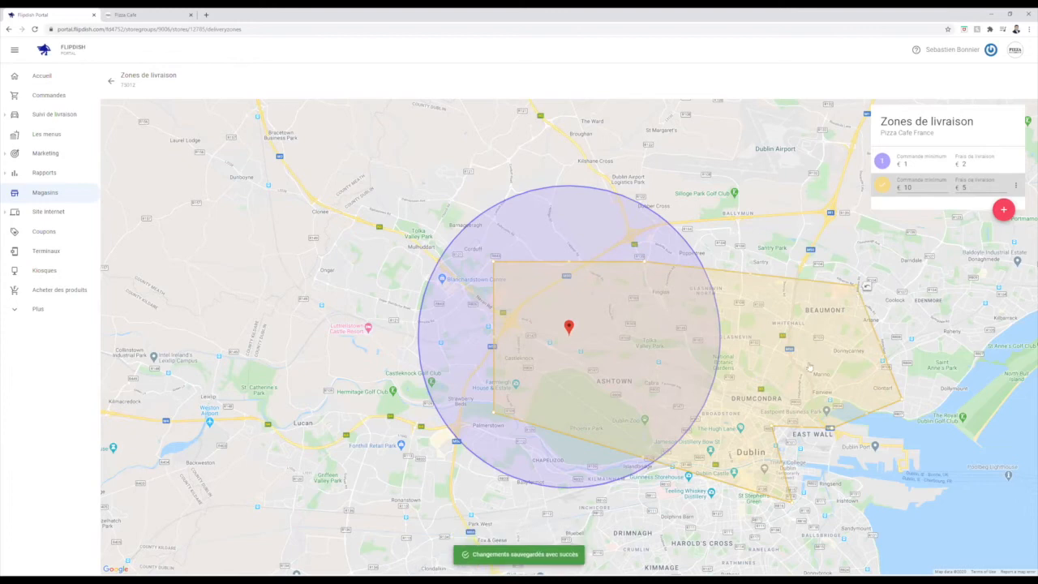
{"action": "left_click_drag", "start_coordinate": [494, 264], "coordinate": [529, 280]}
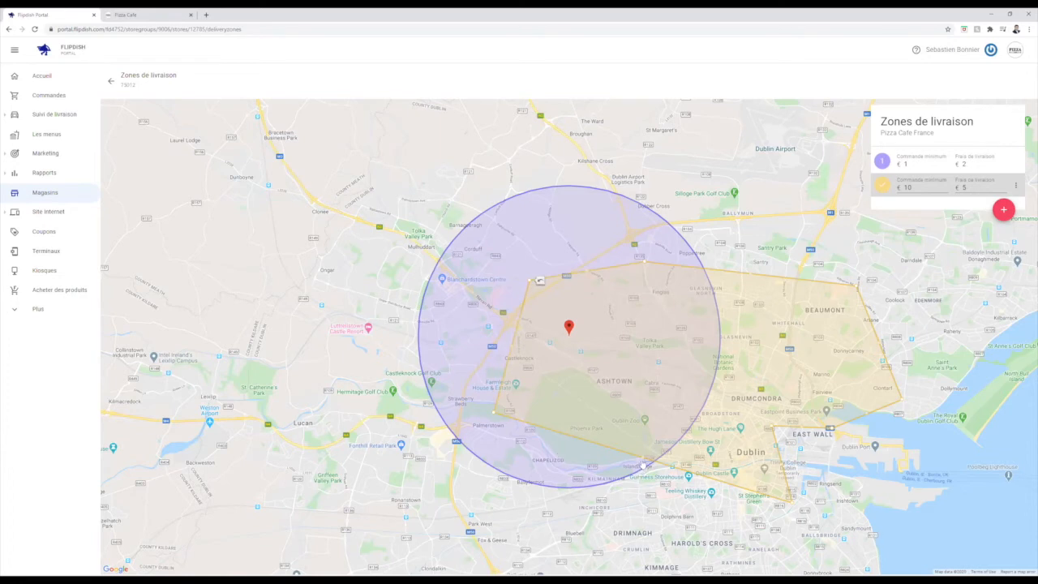
{"action": "left_click_drag", "start_coordinate": [586, 531], "coordinate": [583, 531]}
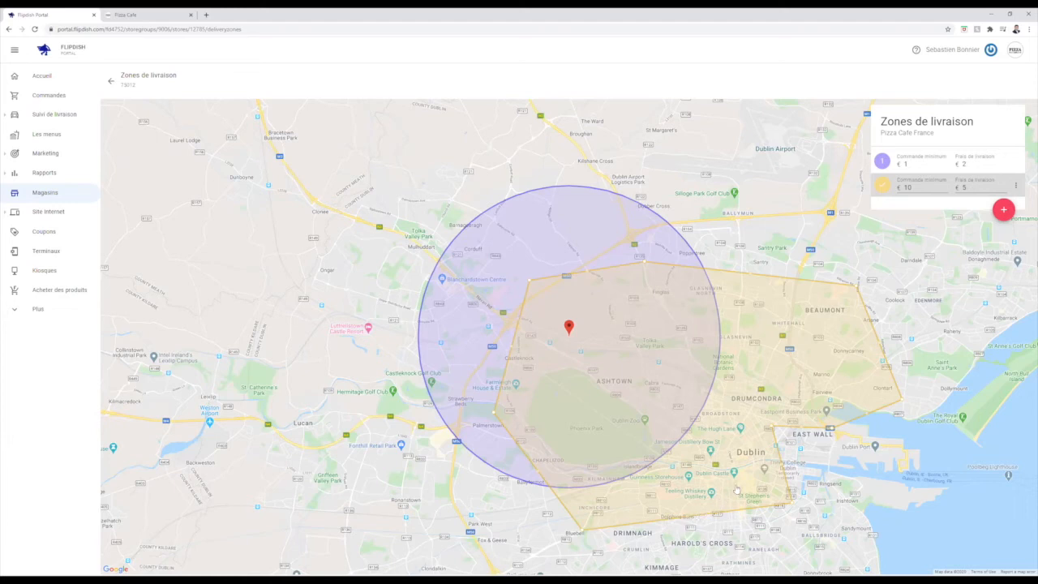
Deactivate the polygon delivery zone and reactivate it
{"action": "left_click", "coordinate": [1015, 185]}
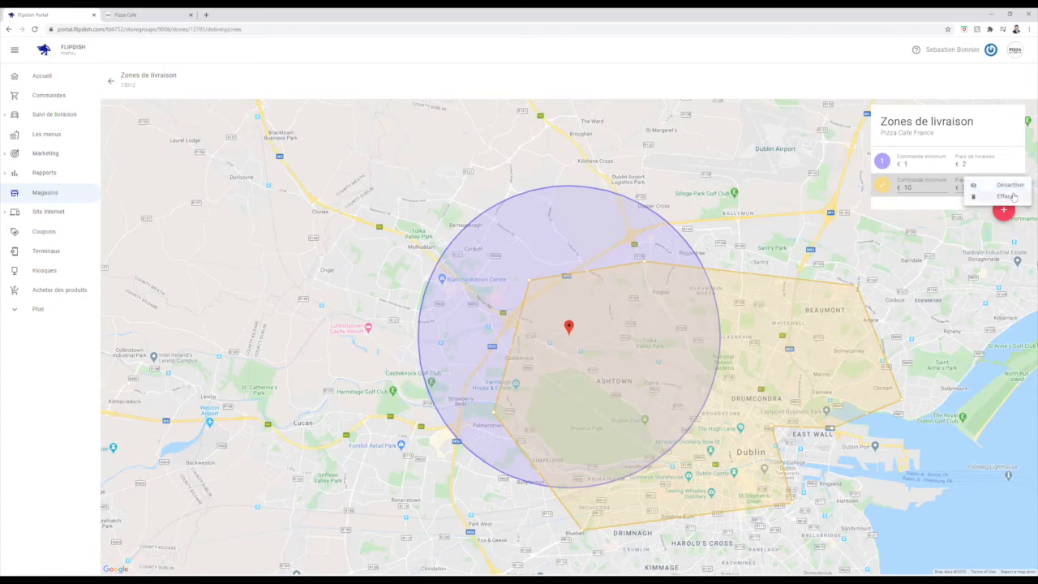
{"action": "left_click", "coordinate": [1013, 186]}
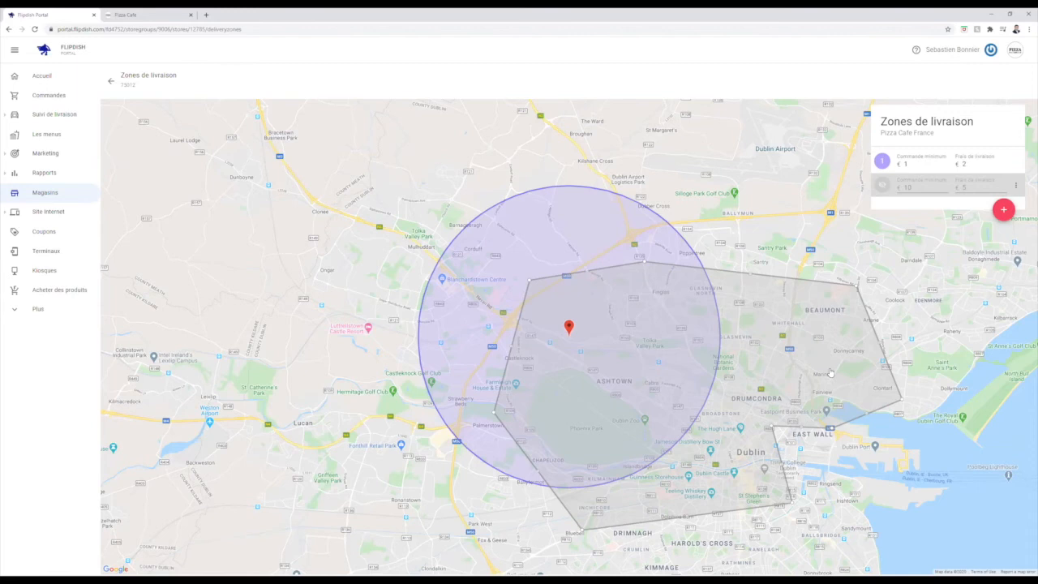
{"action": "left_click", "coordinate": [1018, 190]}
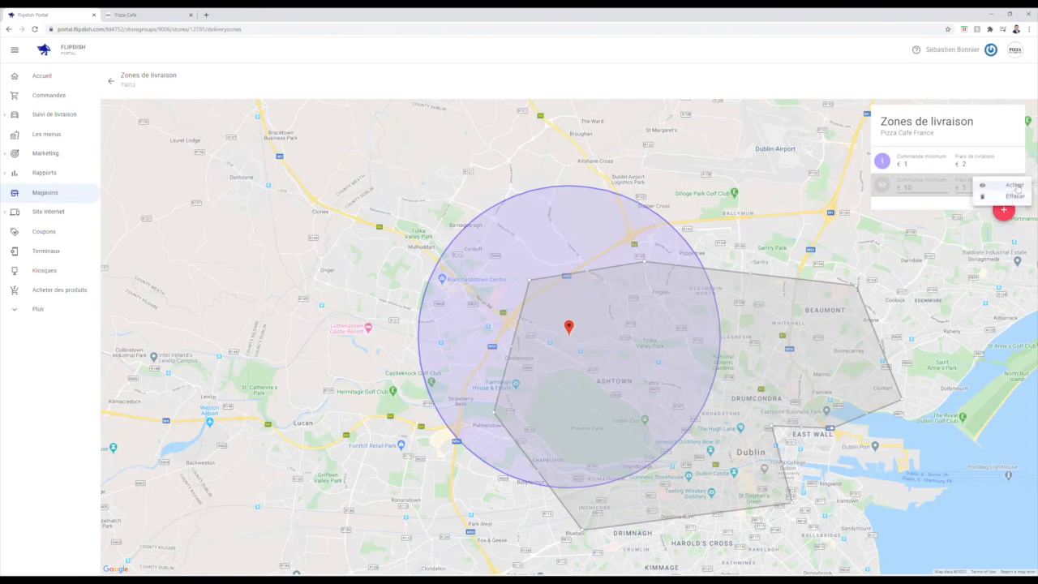
{"action": "left_click", "coordinate": [1015, 186]}
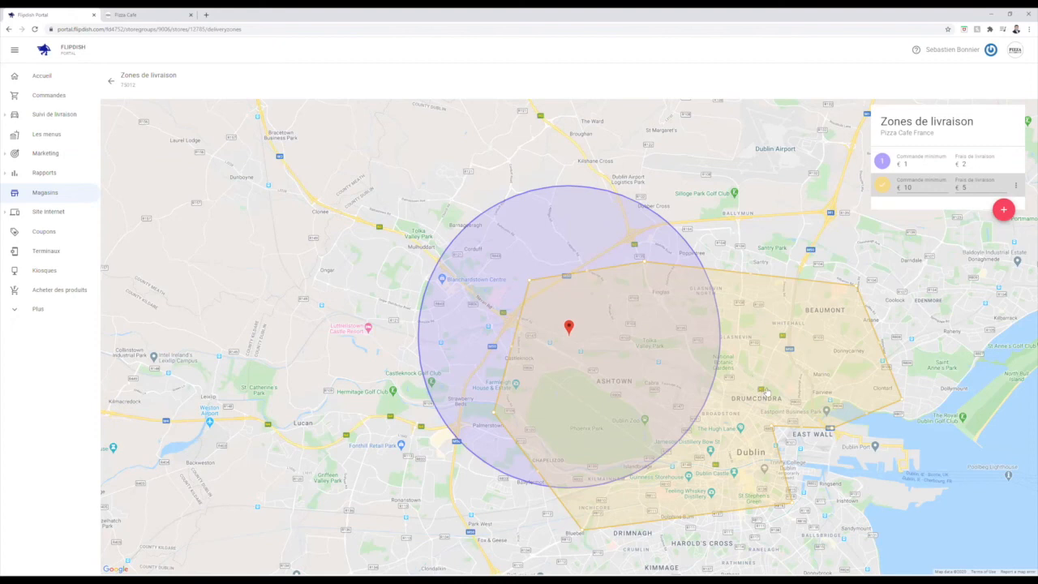
Delete the circular delivery zone and confirm its permanent removal
{"action": "left_click", "coordinate": [640, 231]}
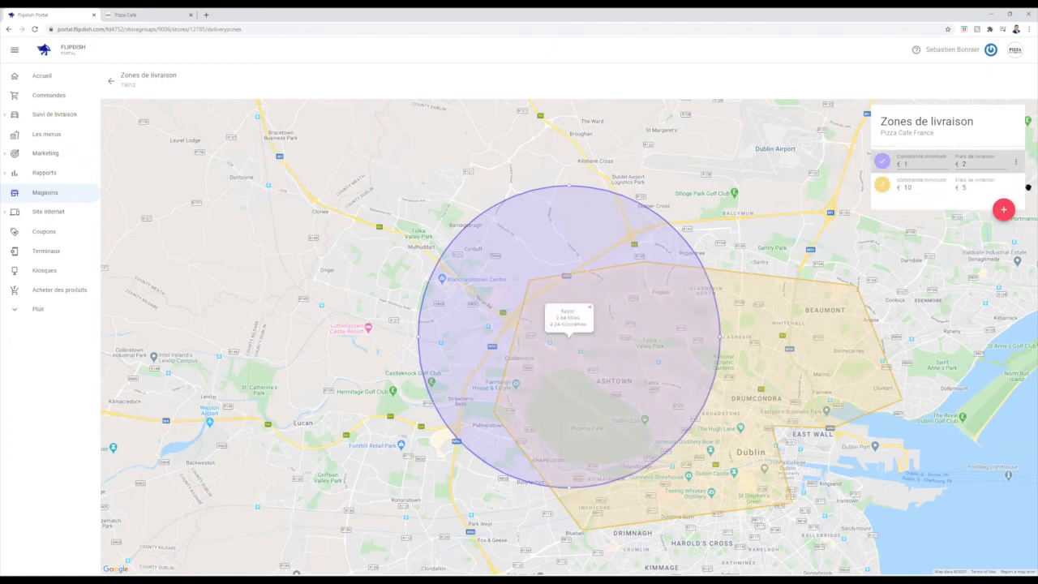
{"action": "left_click", "coordinate": [1016, 165]}
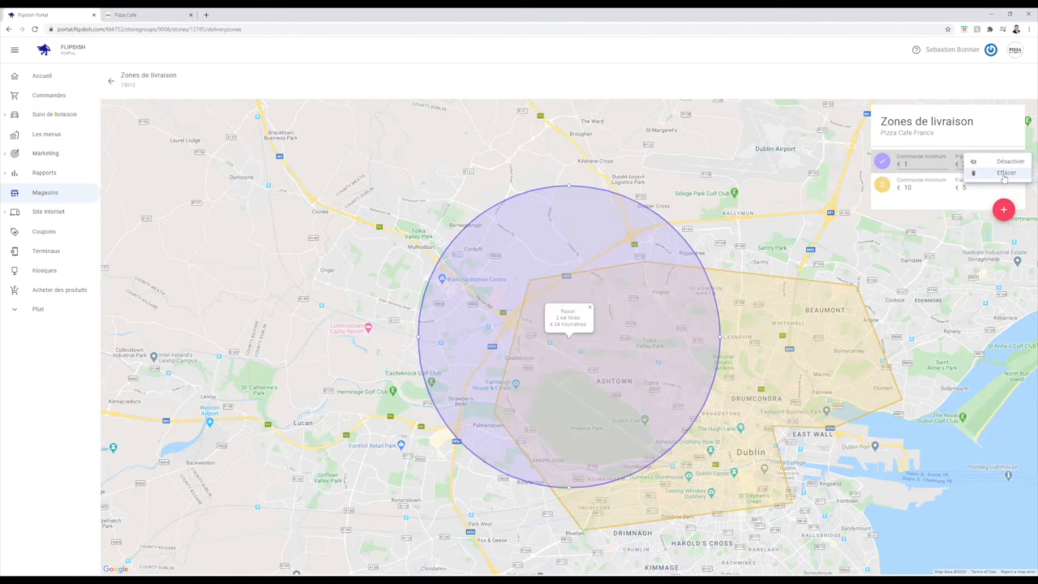
{"action": "left_click", "coordinate": [1003, 175]}
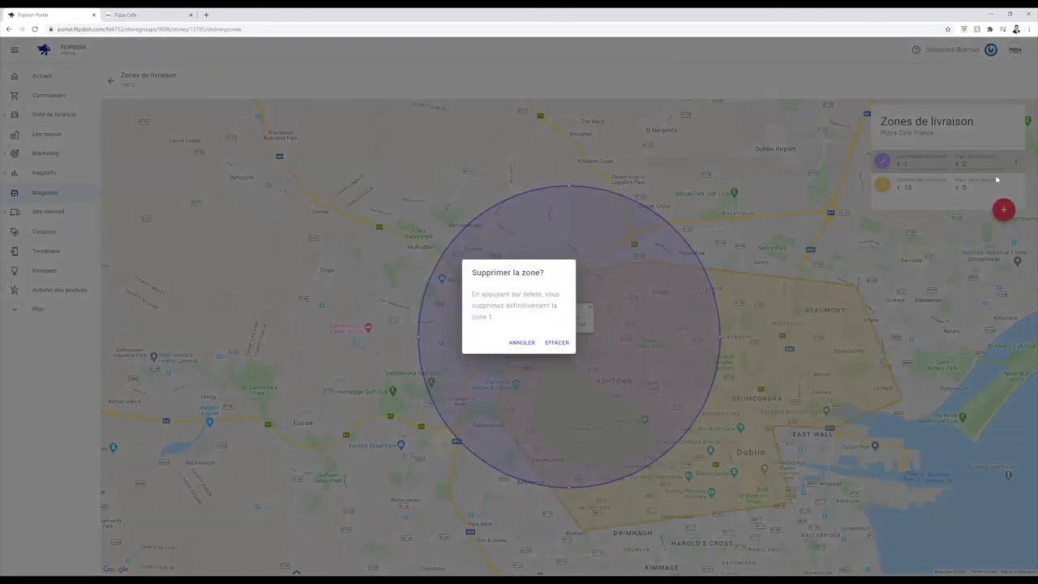
{"action": "left_click", "coordinate": [556, 343]}
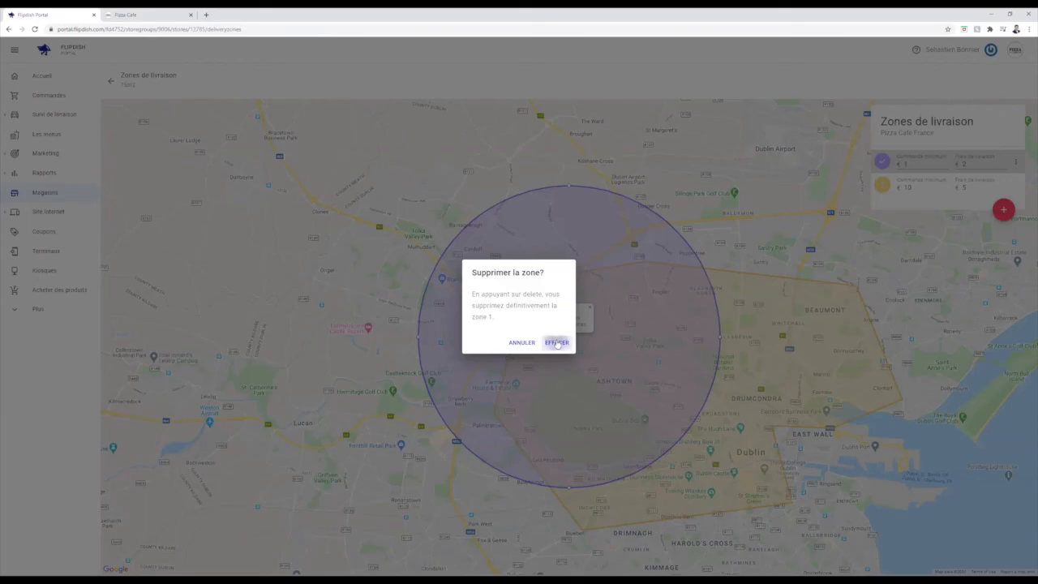